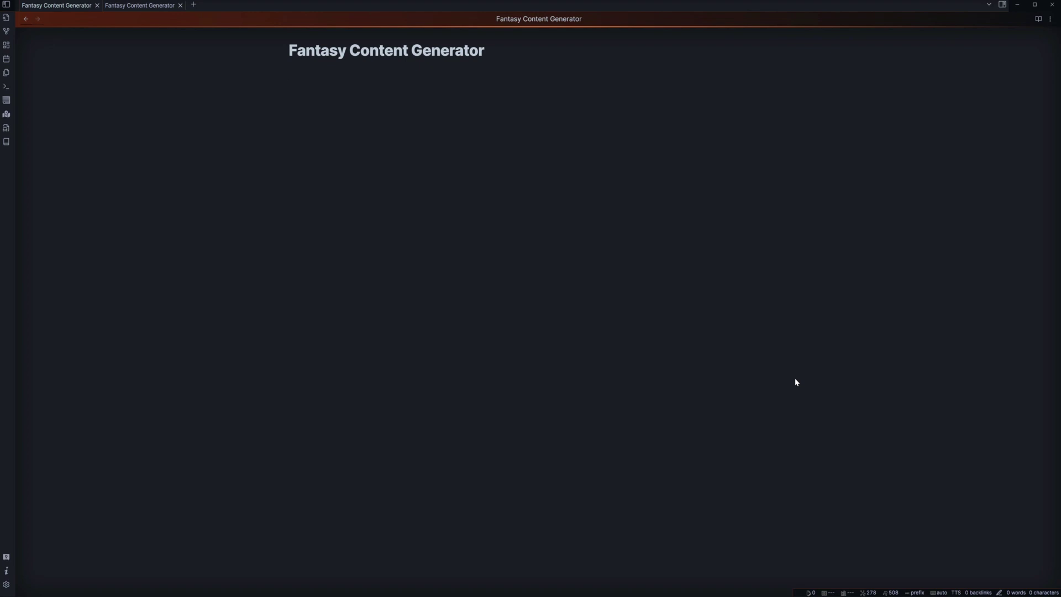
- Generate ten settlements and paste Great Ziyemul, a small town of population 883, under the title
{"action": "left_click", "coordinate": [452, 265]}
{"action": "left_click", "coordinate": [6, 144]}
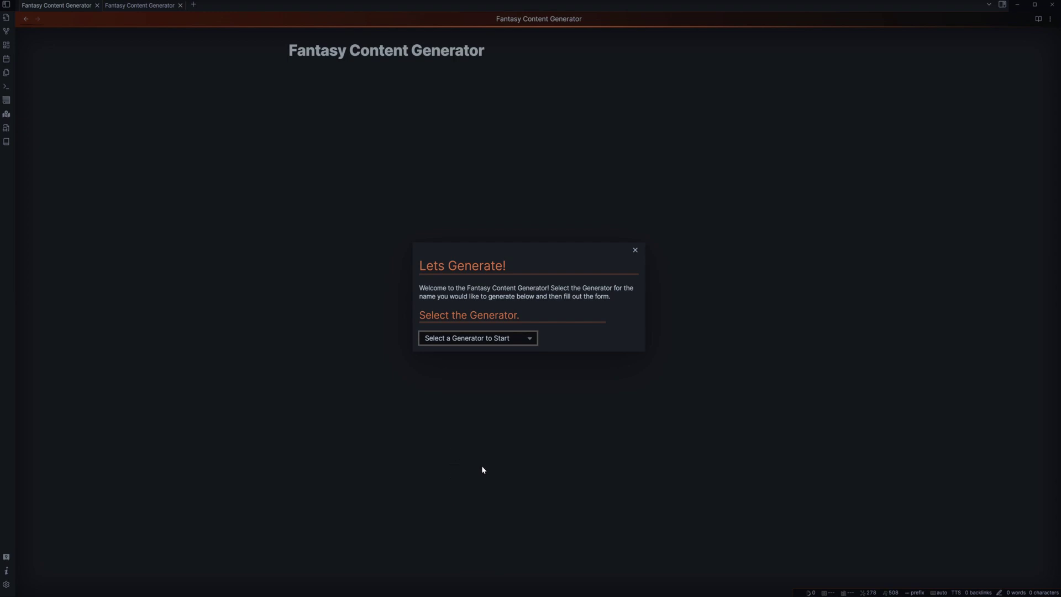
{"action": "left_click", "coordinate": [478, 381]}
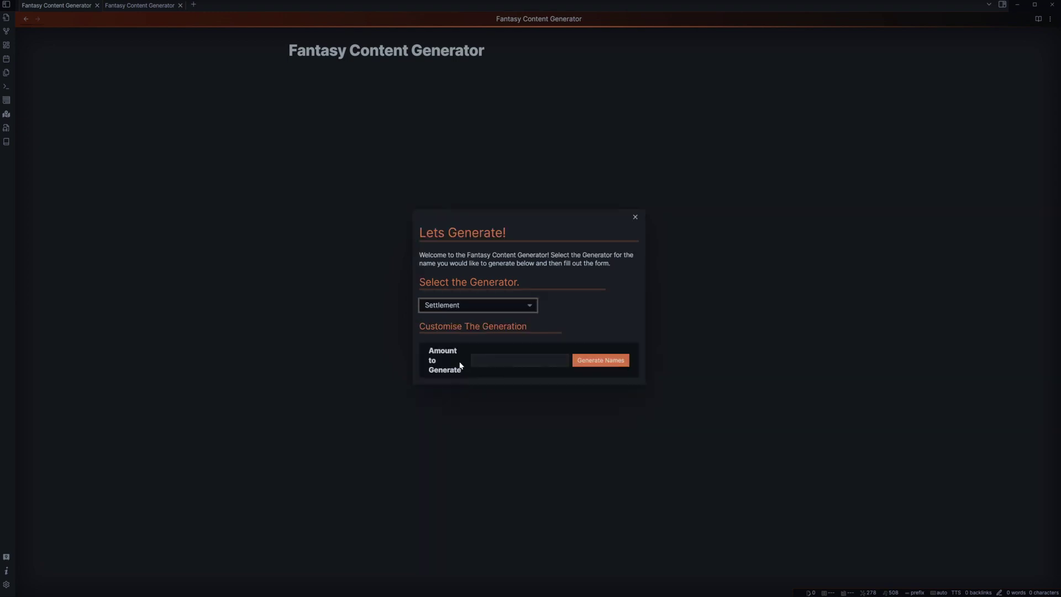
{"action": "left_click", "coordinate": [487, 362]}
{"action": "type", "text": "10"}
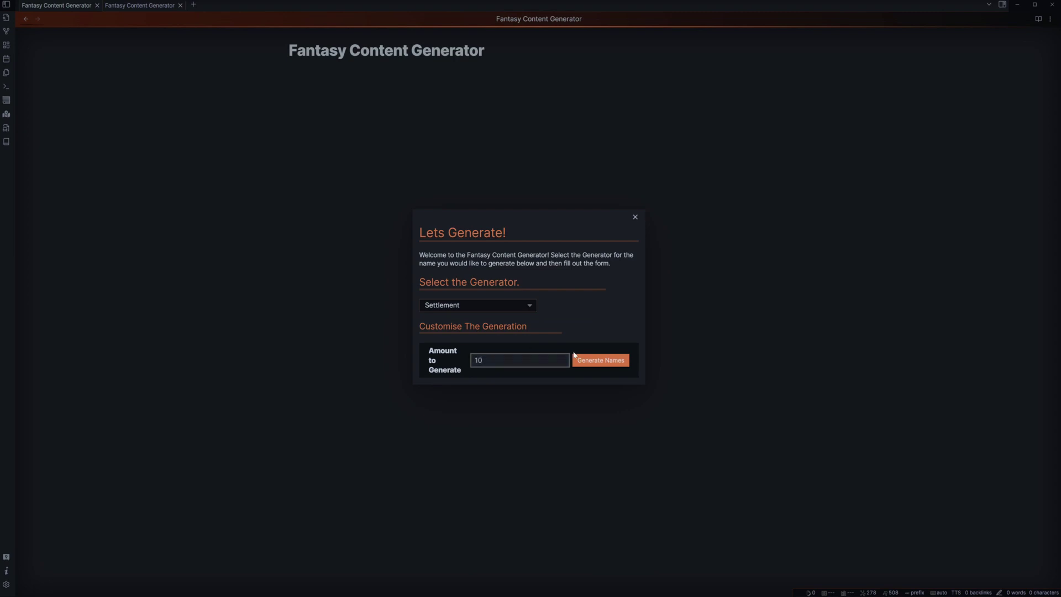
{"action": "left_click", "coordinate": [603, 360]}
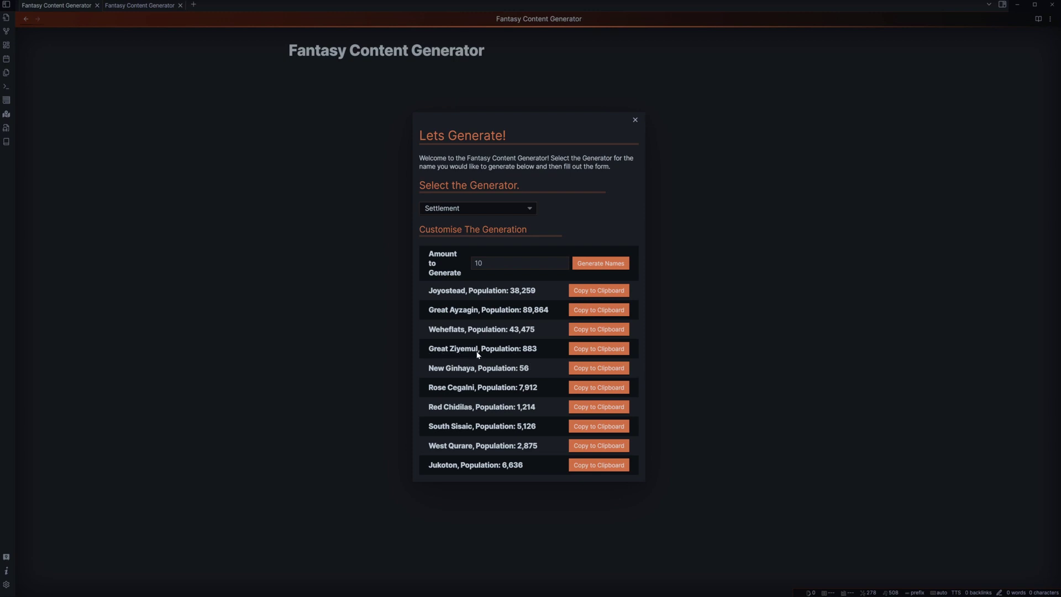
{"action": "left_click", "coordinate": [590, 349]}
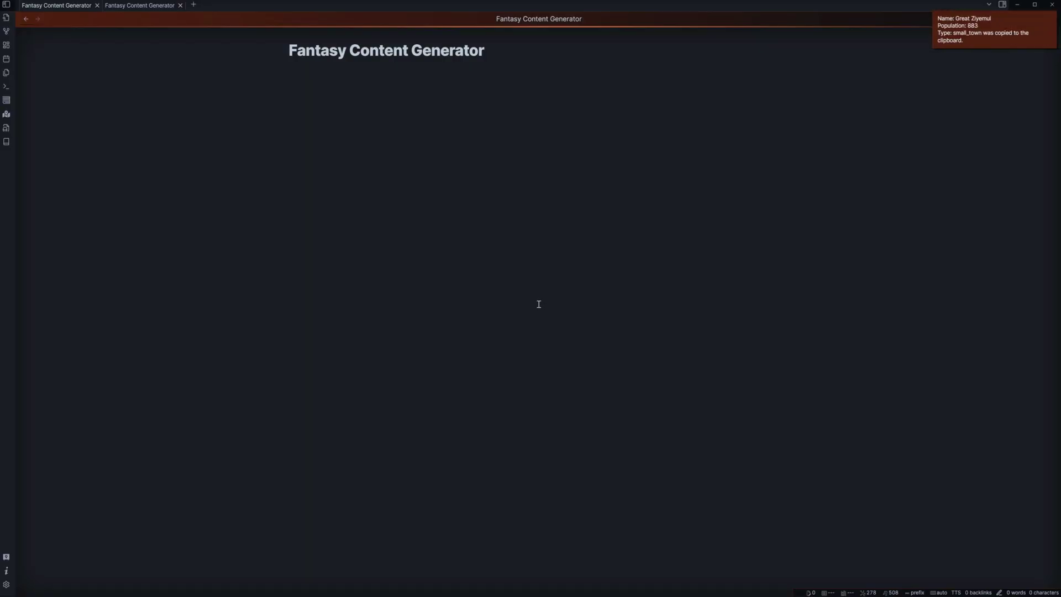
{"action": "key", "text": "ctrl+v"}
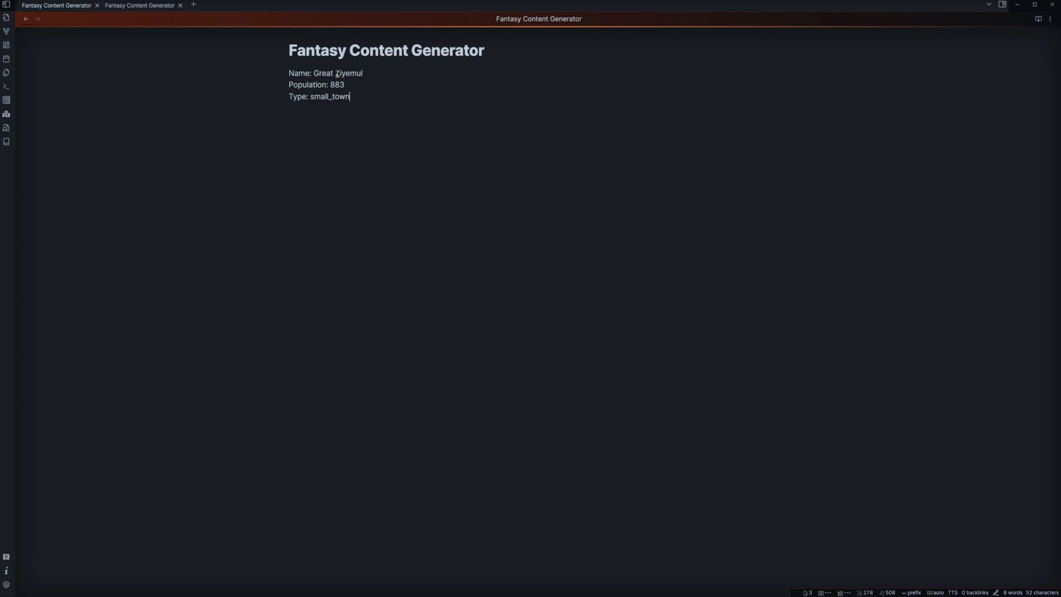
- Rename the pasted settlement from Great Ziyemul to Great Zimmul
{"action": "double_click", "coordinate": [351, 73]}
{"action": "type", "text": "Zimmul"}
{"action": "left_click", "coordinate": [429, 189]}
- Generate inn names and copy Four Mermaid Lodge, with its harbour-town description and rumors, into the note
{"action": "left_click", "coordinate": [6, 141]}
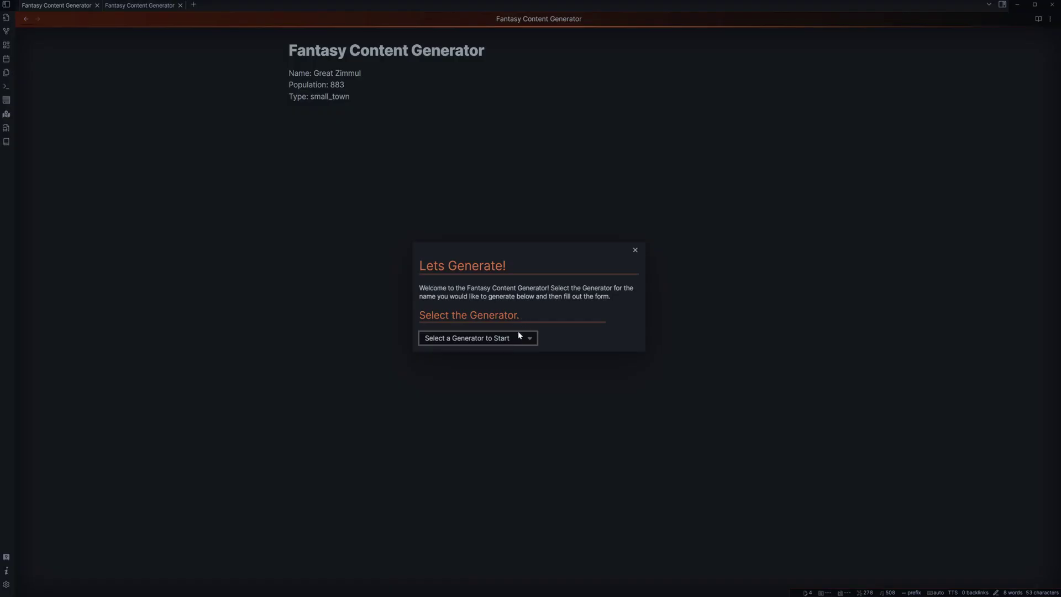
{"action": "left_click", "coordinate": [447, 366]}
{"action": "left_click", "coordinate": [537, 357]}
{"action": "type", "text": "10"}
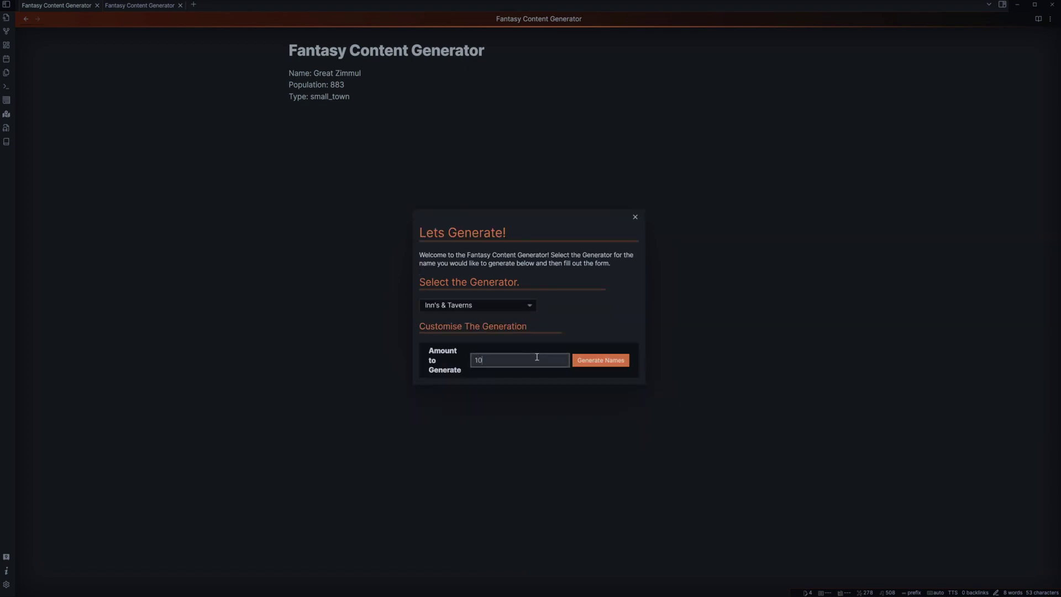
{"action": "key", "text": "Return"}
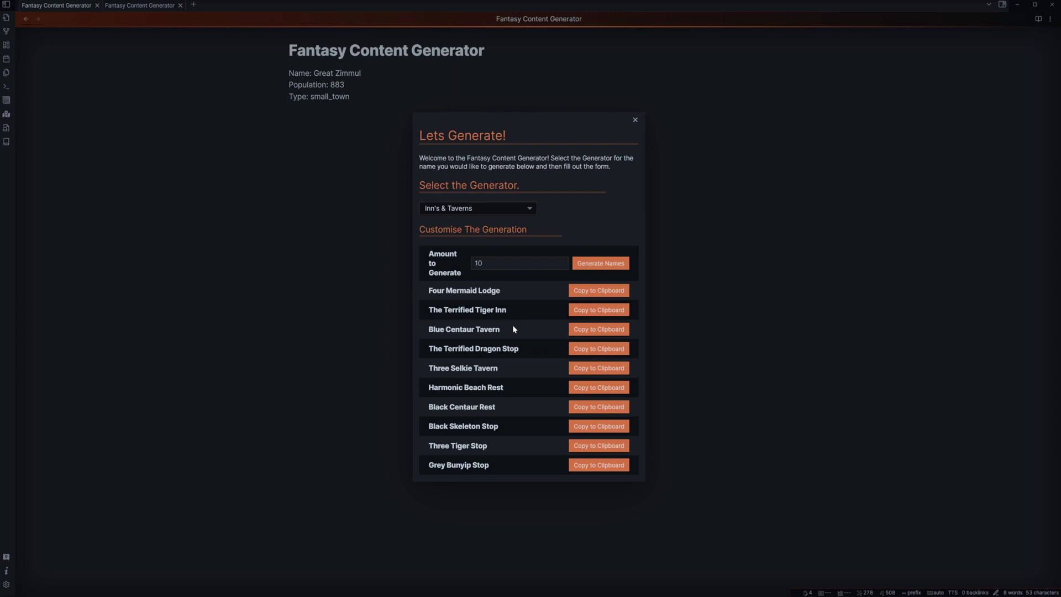
{"action": "left_click", "coordinate": [575, 291]}
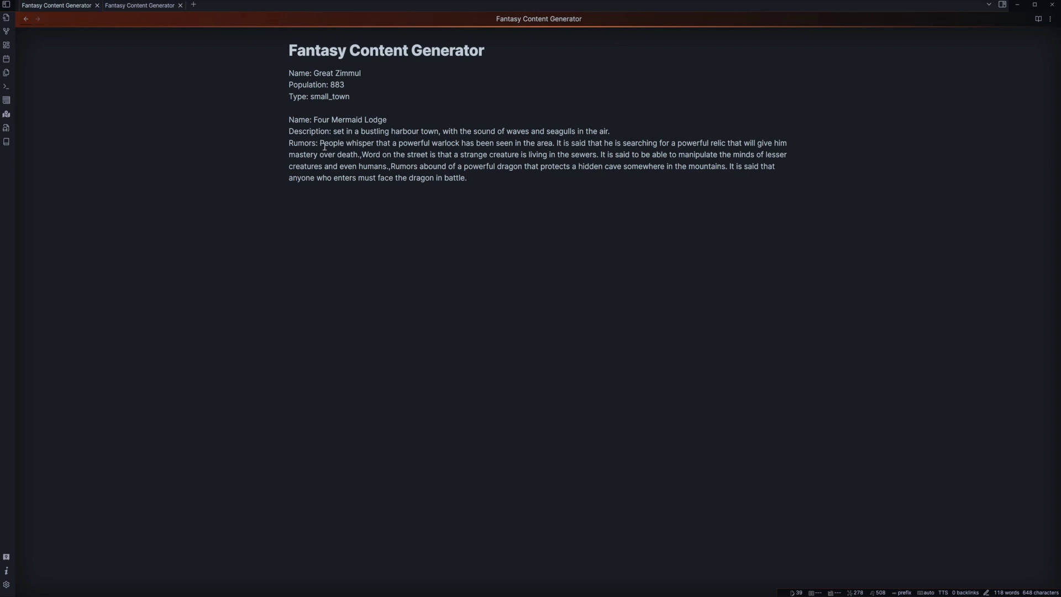
- Start a new line after the lodge and generate ten Inn's & Taverns names
{"action": "left_click_drag", "start_coordinate": [320, 144], "coordinate": [513, 176]}
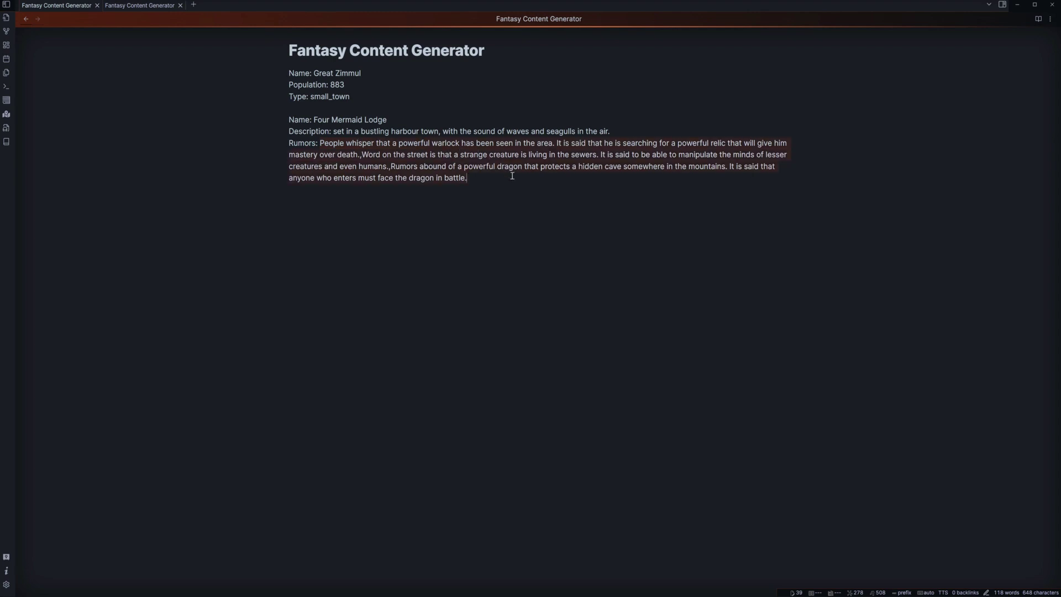
{"action": "left_click", "coordinate": [493, 180]}
{"action": "key", "text": "Return"}
{"action": "left_click", "coordinate": [6, 127]}
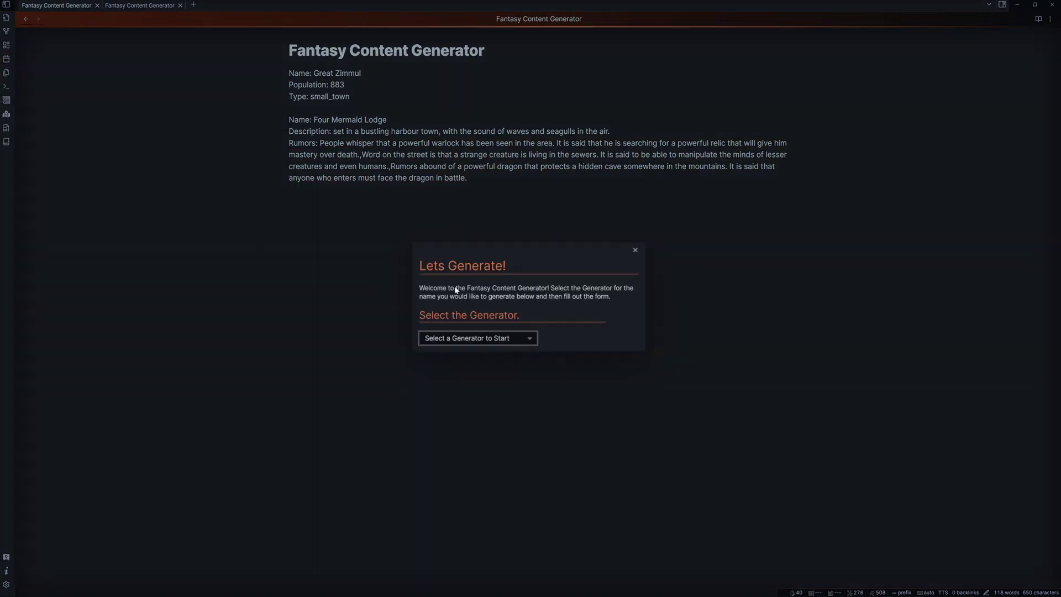
{"action": "left_click", "coordinate": [457, 374]}
{"action": "left_click", "coordinate": [503, 356]}
{"action": "type", "text": "10"}
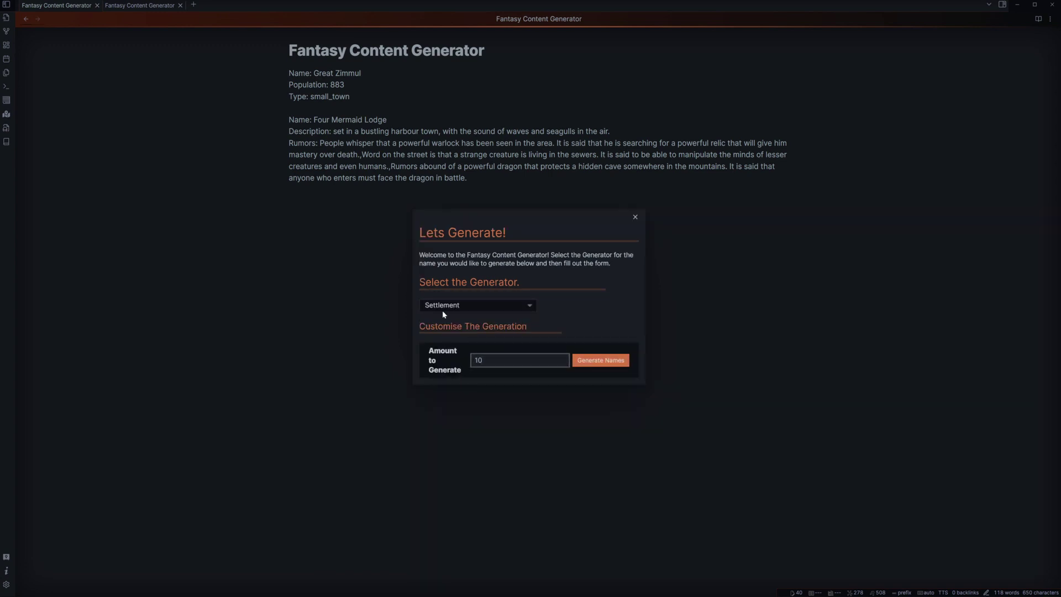
{"action": "left_click", "coordinate": [442, 308]}
{"action": "left_click", "coordinate": [453, 338]}
{"action": "left_click", "coordinate": [550, 361]}
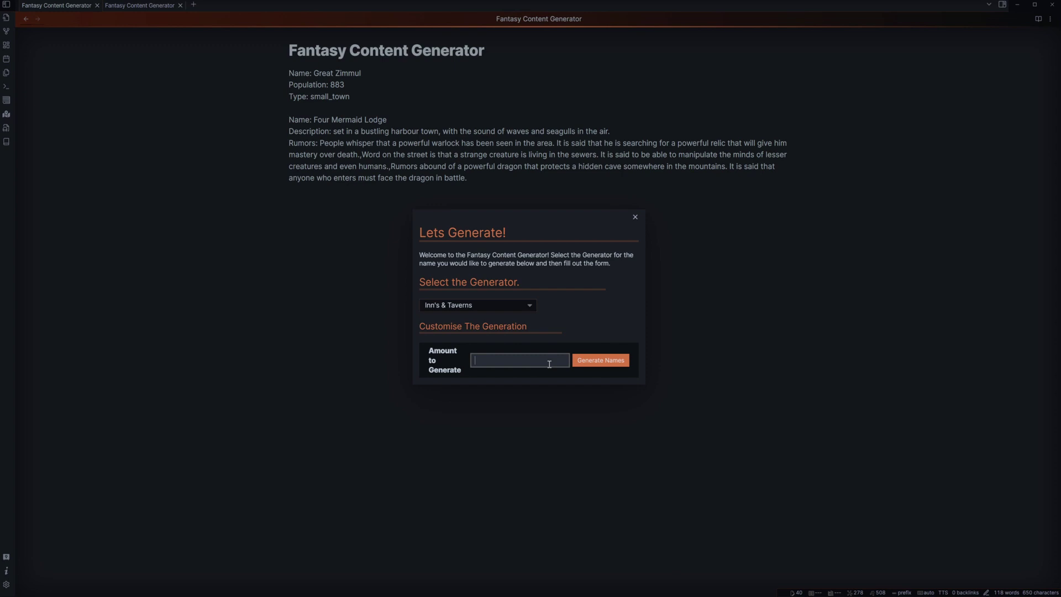
{"action": "type", "text": "10"}
{"action": "left_click", "coordinate": [582, 360]}
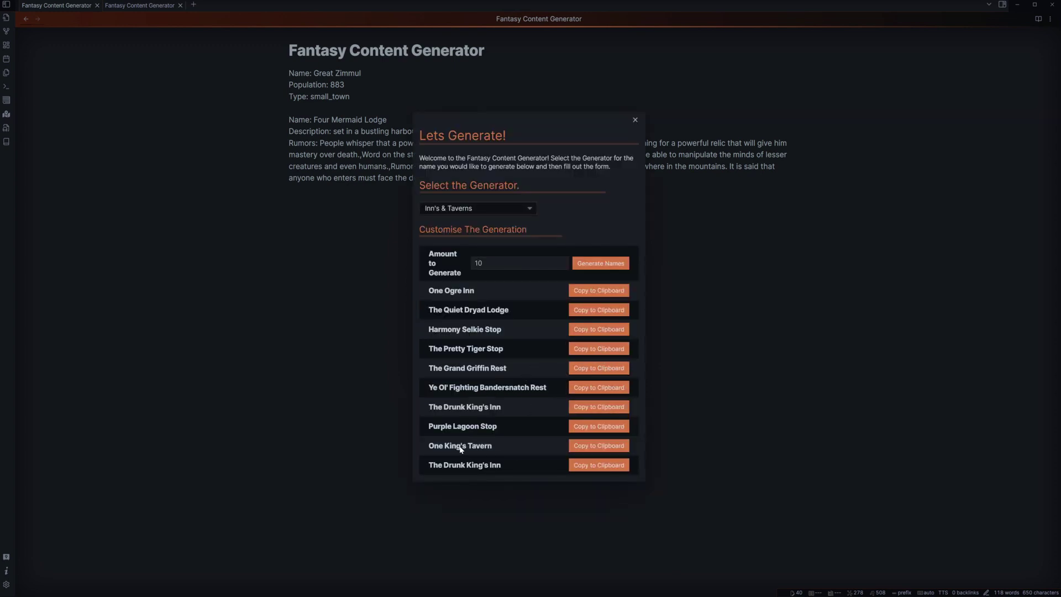
- Paste The Drunk King's Inn with its hilltop description and rumors, then add blank lines below
{"action": "left_click", "coordinate": [575, 407]}
{"action": "key", "text": "ctrl+v"}
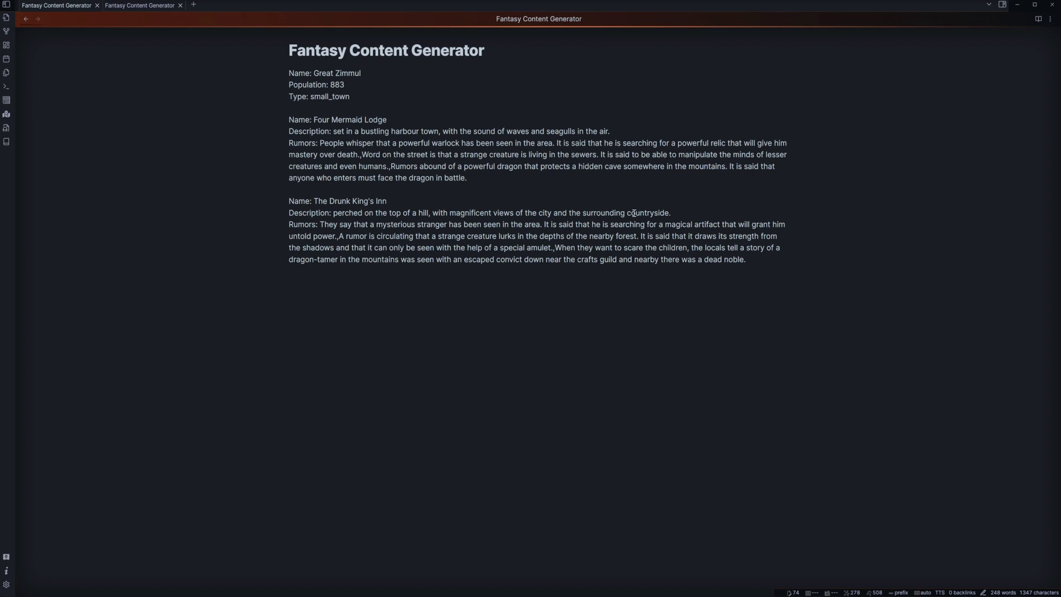
{"action": "left_click", "coordinate": [359, 233]}
{"action": "key", "text": "Return"}
{"action": "key", "text": "Return"}
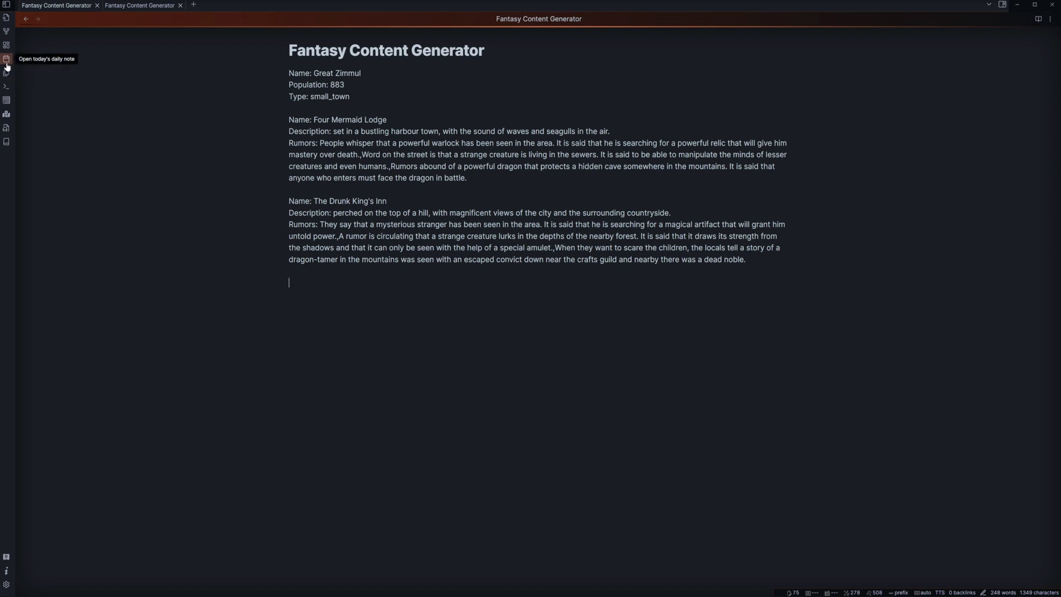
- Generate ten dwarf names with family names and paste Gradrur Torevir into the note
{"action": "left_click", "coordinate": [7, 142]}
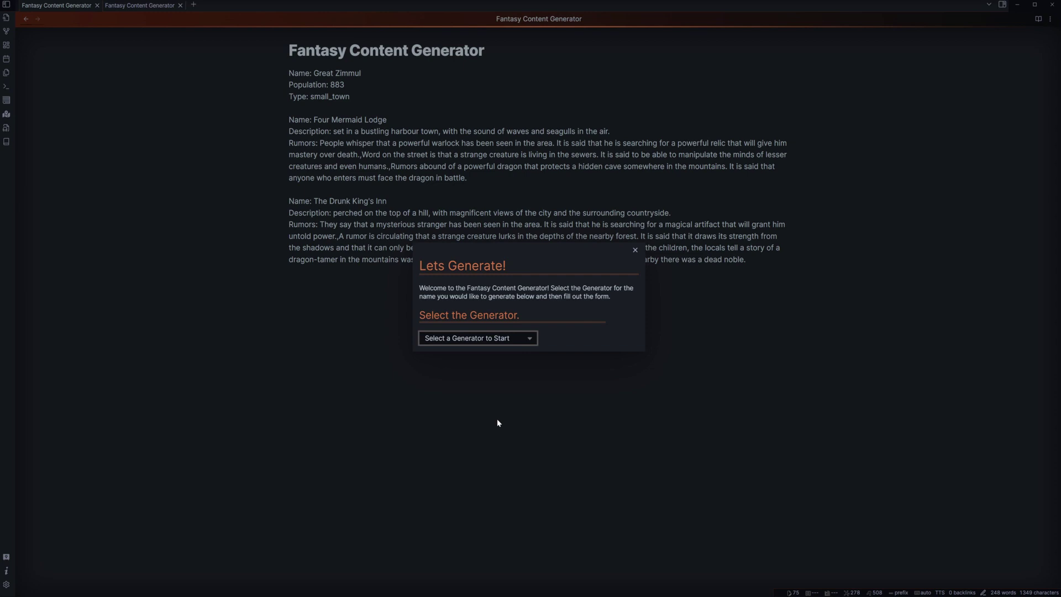
{"action": "left_click", "coordinate": [446, 489]}
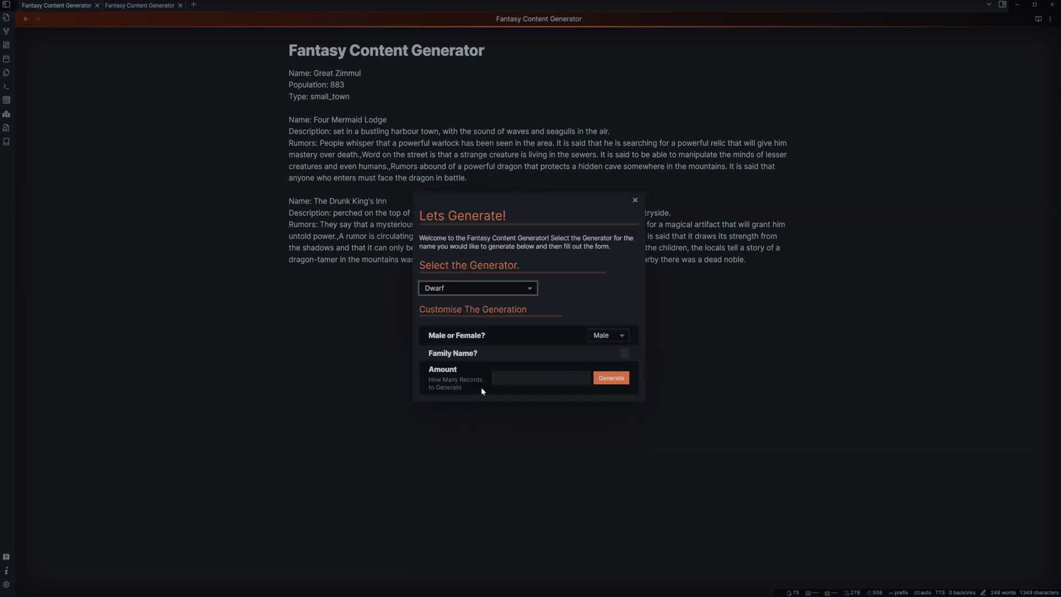
{"action": "left_click", "coordinate": [622, 356]}
{"action": "left_click", "coordinate": [555, 380]}
{"action": "type", "text": "10"}
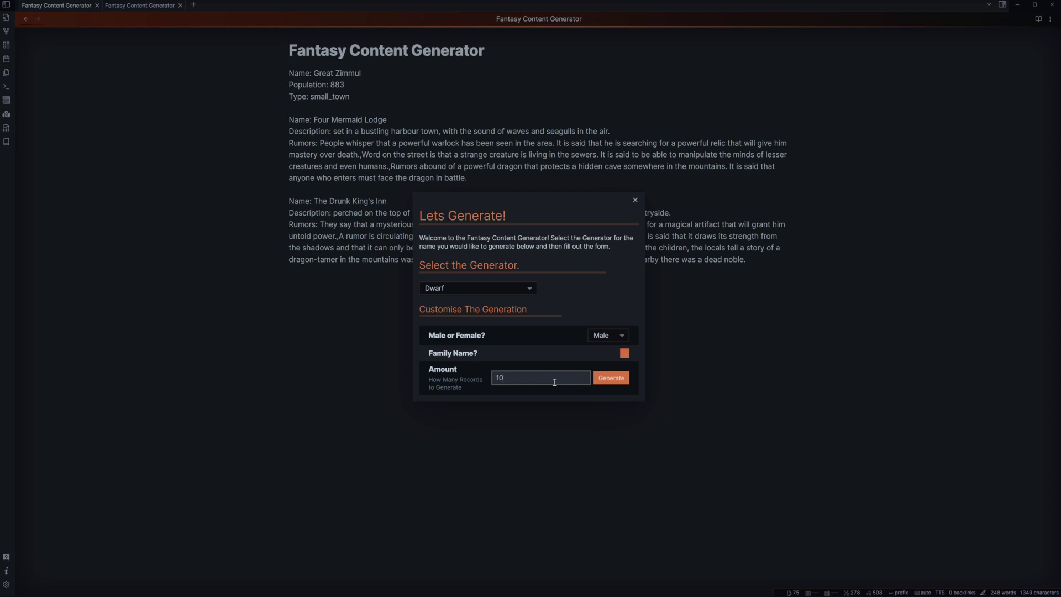
{"action": "left_click", "coordinate": [611, 378]}
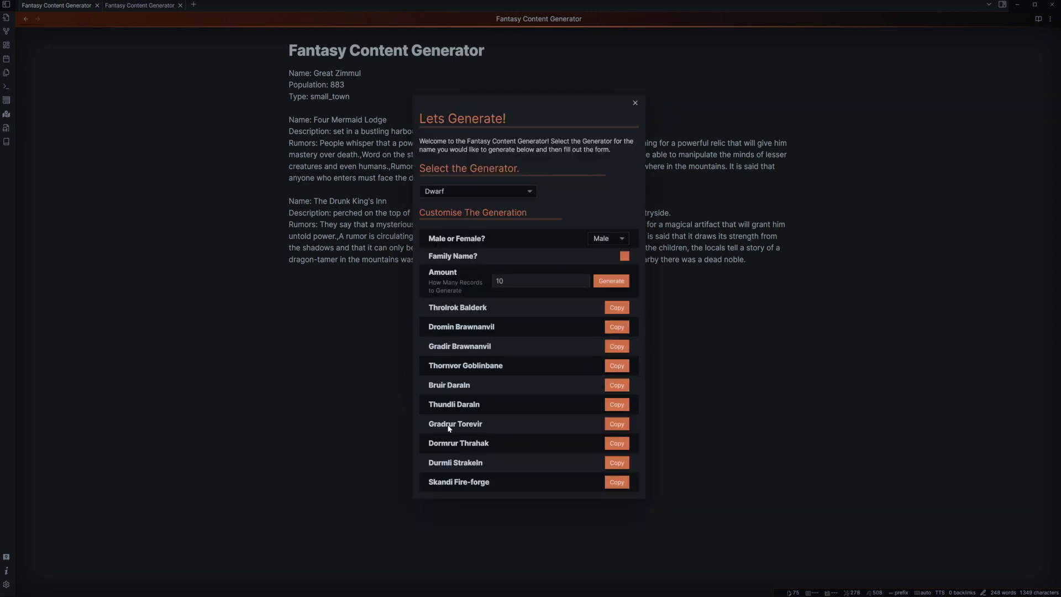
{"action": "left_click", "coordinate": [617, 424]}
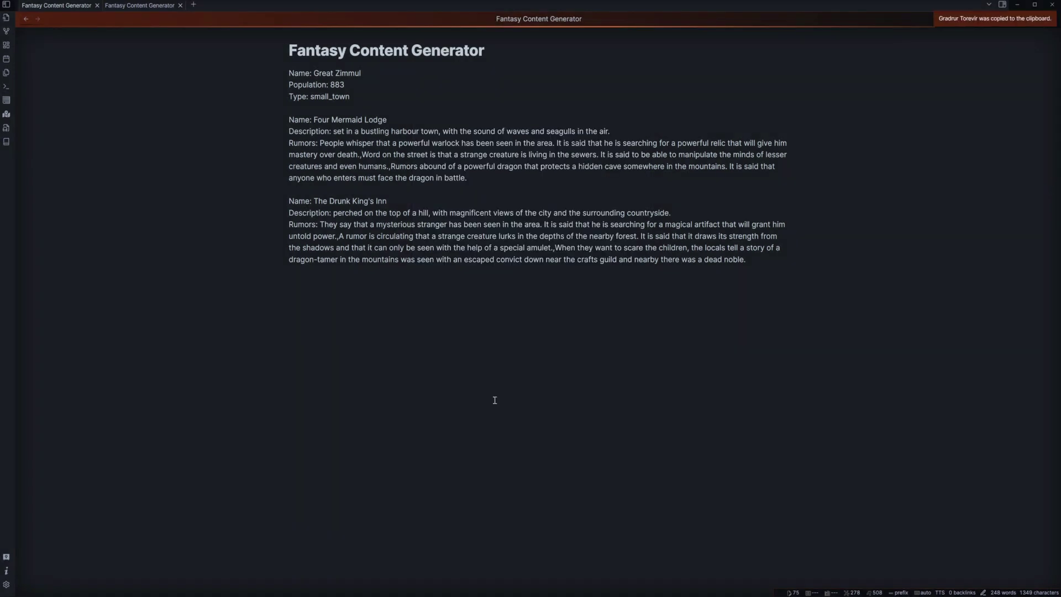
{"action": "key", "text": "ctrl+v"}
{"action": "key", "text": "Return"}
{"action": "key", "text": "Return"}
{"action": "key", "text": "Return"}
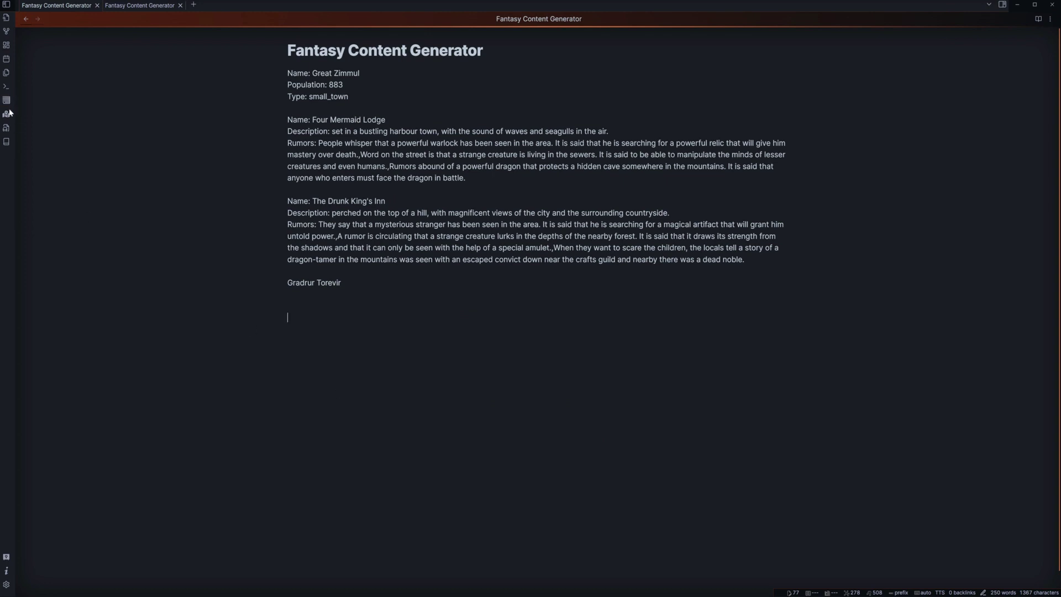
- Generate ten female halfling names and paste Adia below Gradrur Torevir
{"action": "left_click", "coordinate": [7, 127]}
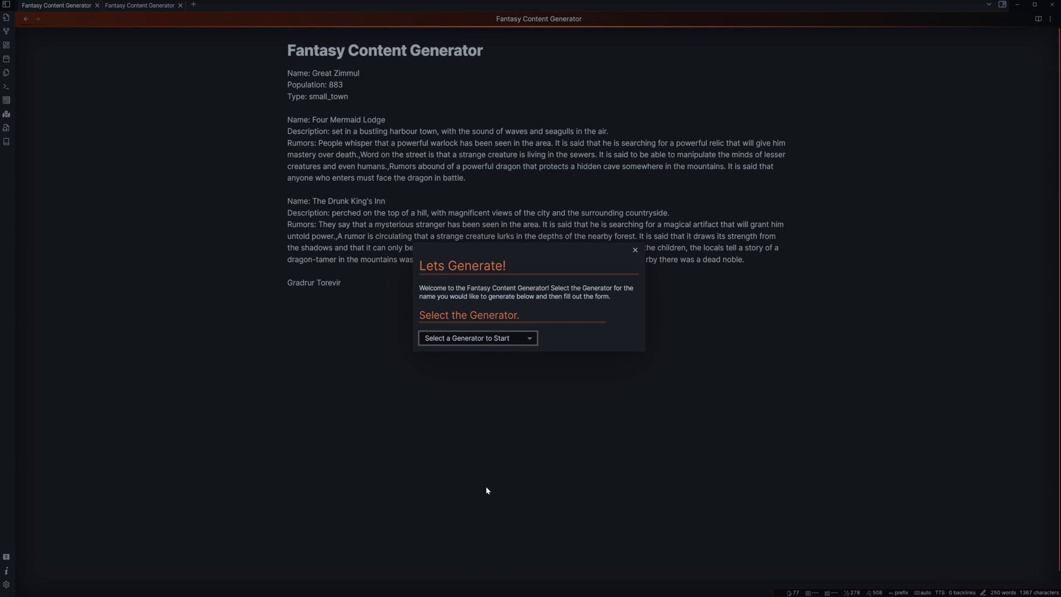
{"action": "key", "text": "Down"}
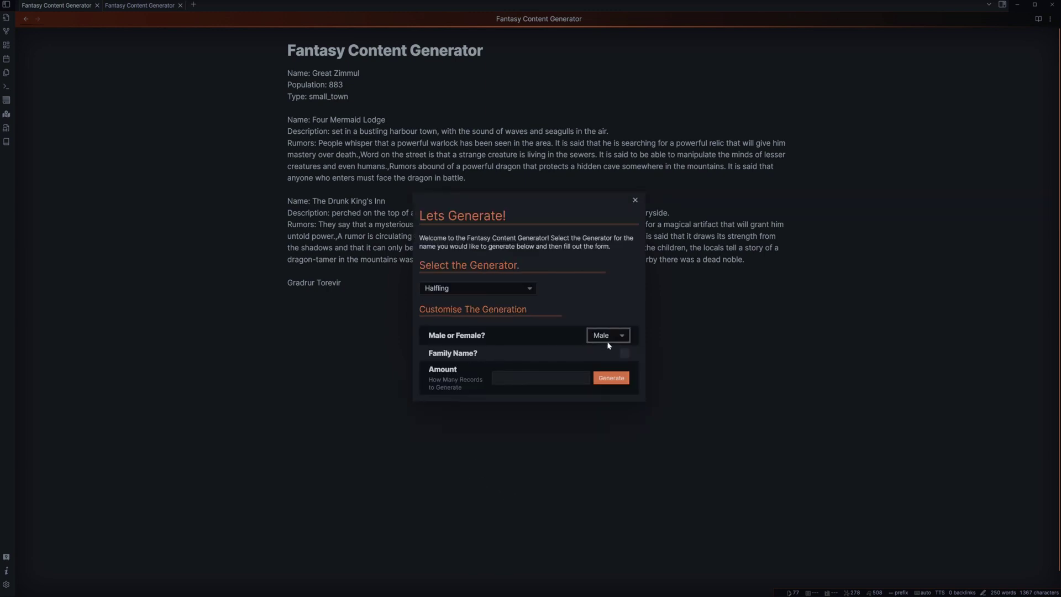
{"action": "key", "text": "Down"}
{"action": "left_click", "coordinate": [586, 376]}
{"action": "type", "text": "10"}
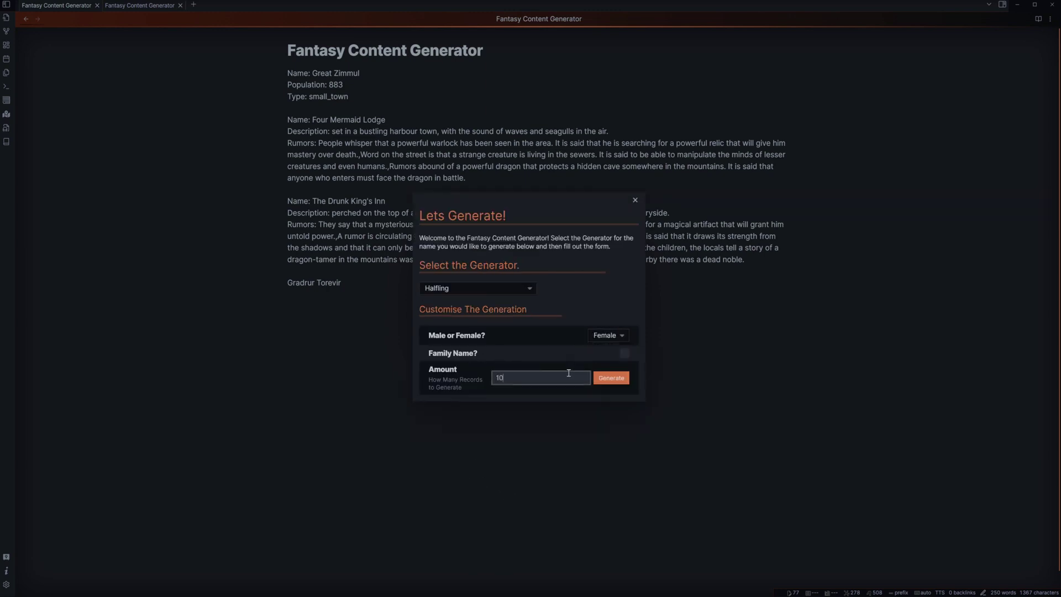
{"action": "left_click", "coordinate": [597, 380]}
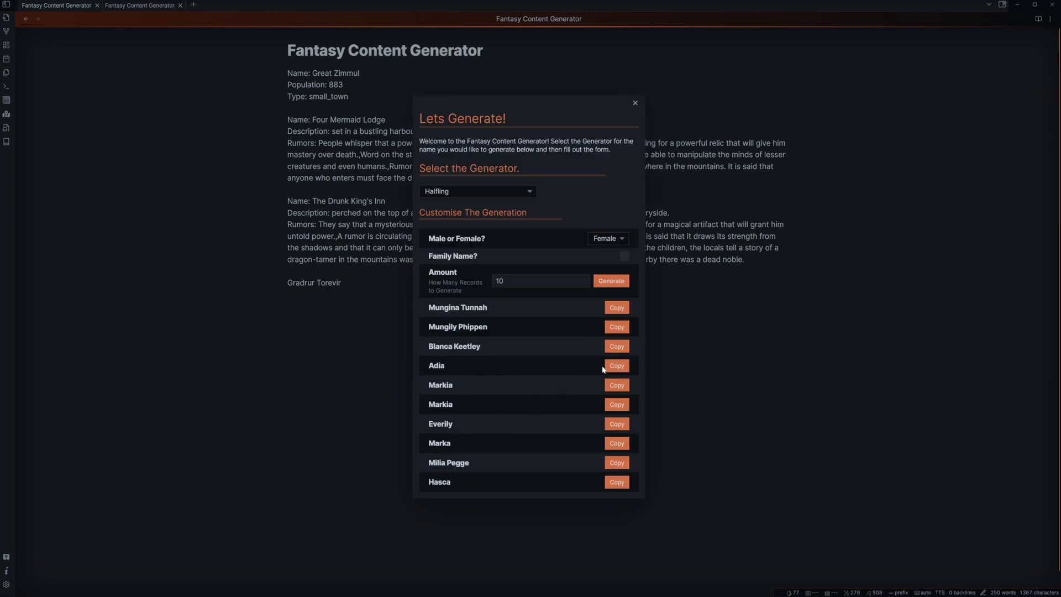
{"action": "left_click", "coordinate": [613, 365]}
{"action": "key", "text": "ctrl+v"}
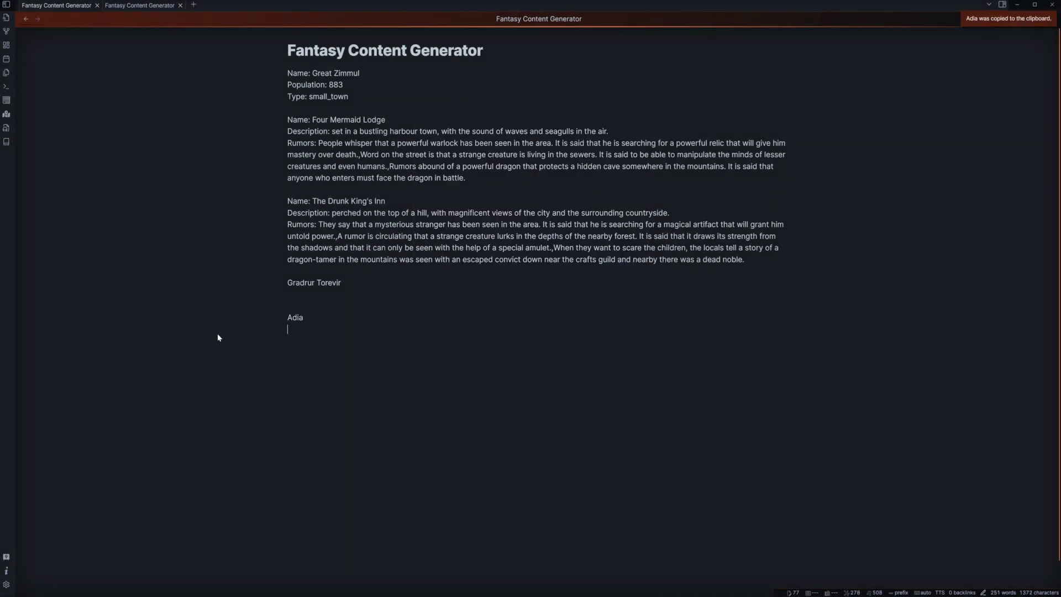
{"action": "left_click", "coordinate": [6, 142]}
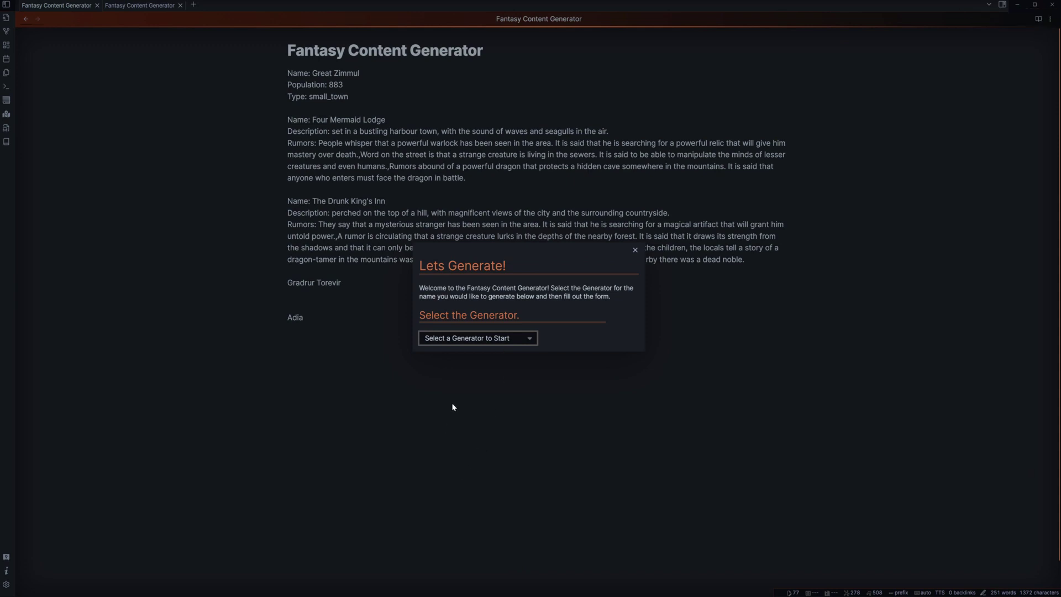
- Generate ten elf names and paste Lorallas two lines below Adia
{"action": "left_click", "coordinate": [442, 427]}
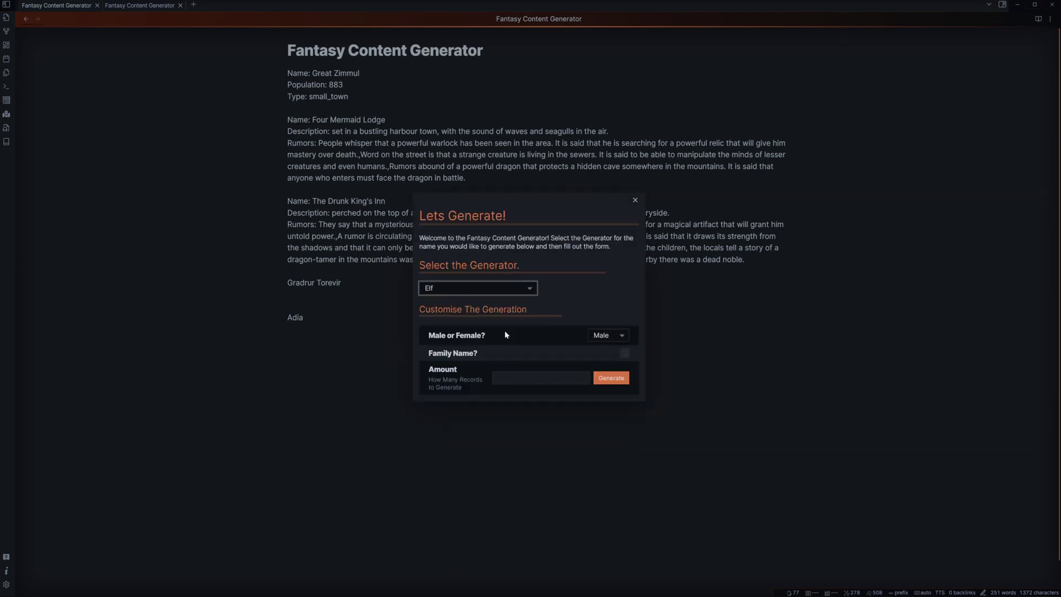
{"action": "left_click", "coordinate": [588, 378]}
{"action": "type", "text": "10"}
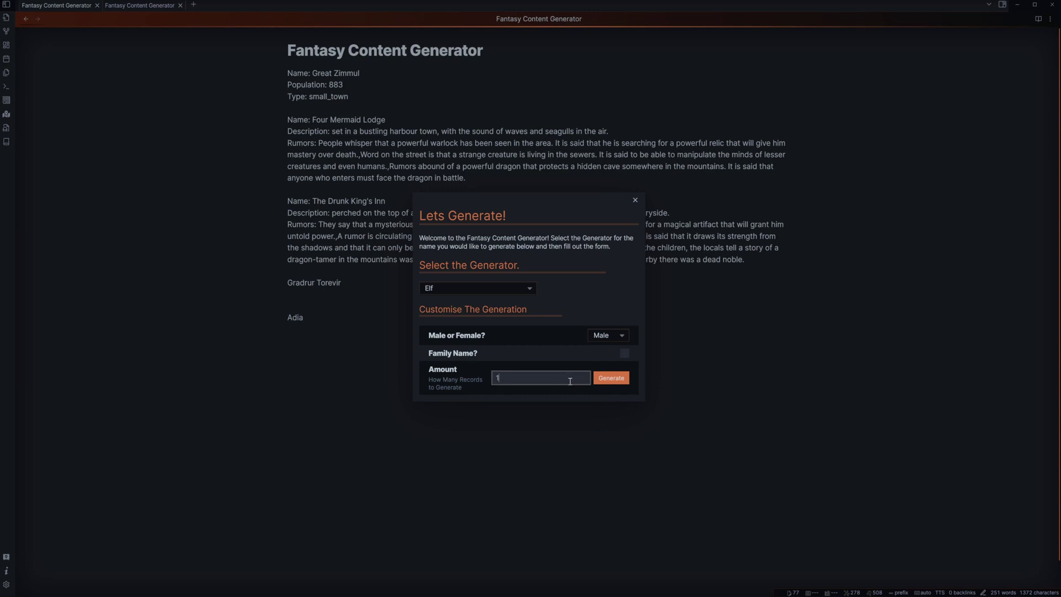
{"action": "left_click", "coordinate": [611, 378]}
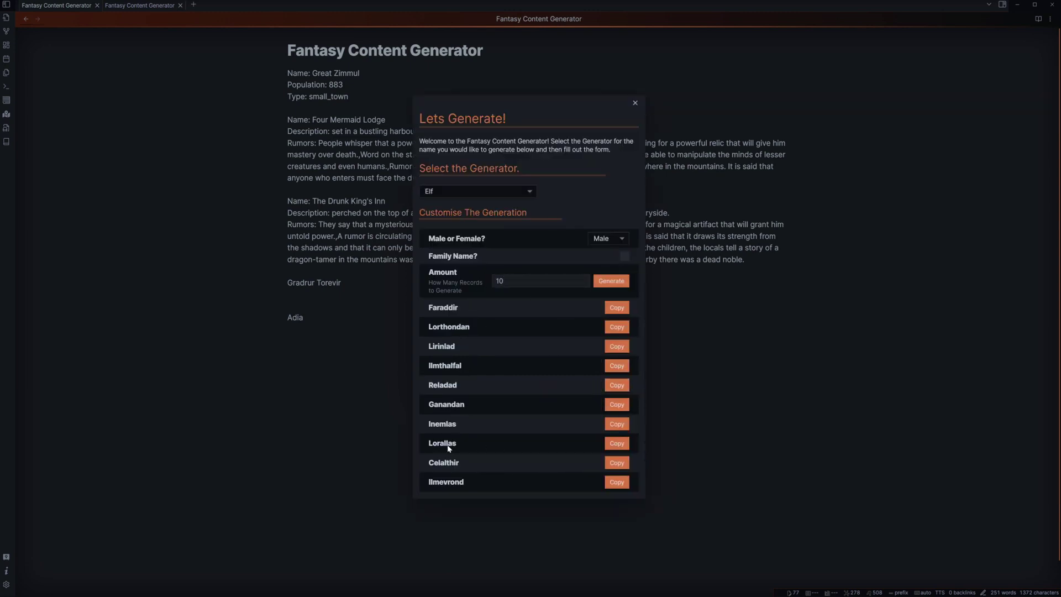
{"action": "left_click", "coordinate": [617, 443]}
{"action": "key", "text": "ctrl+v"}
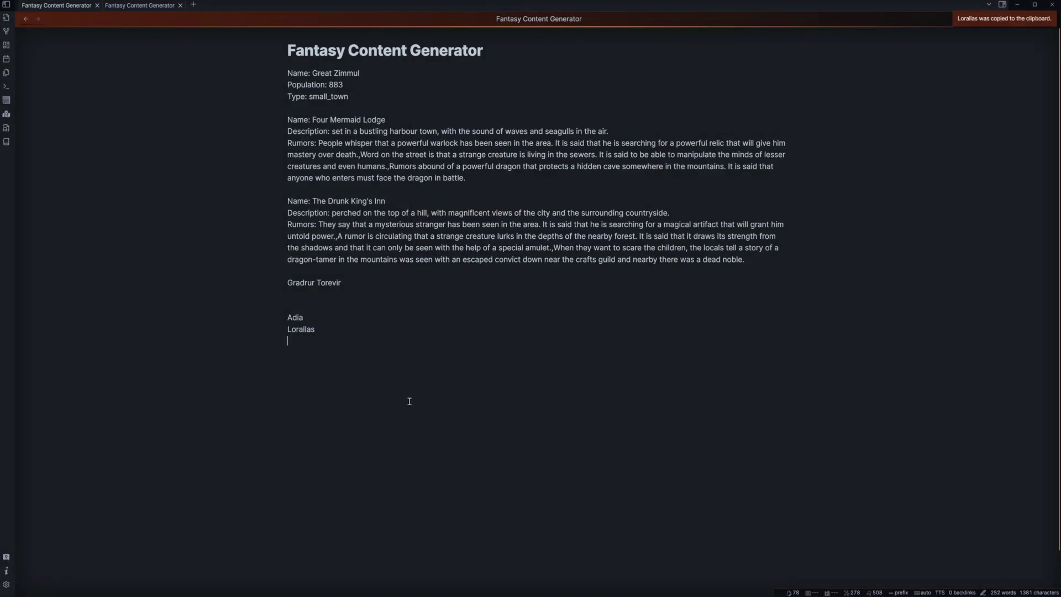
{"action": "key", "text": "Return"}
{"action": "key", "text": "Return"}
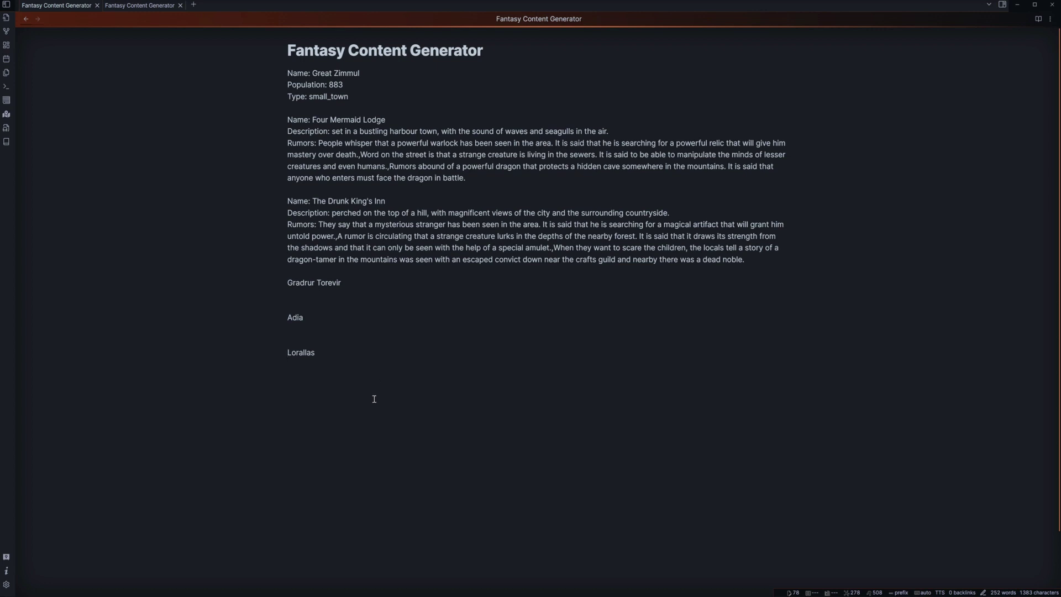
{"action": "left_click", "coordinate": [6, 142]}
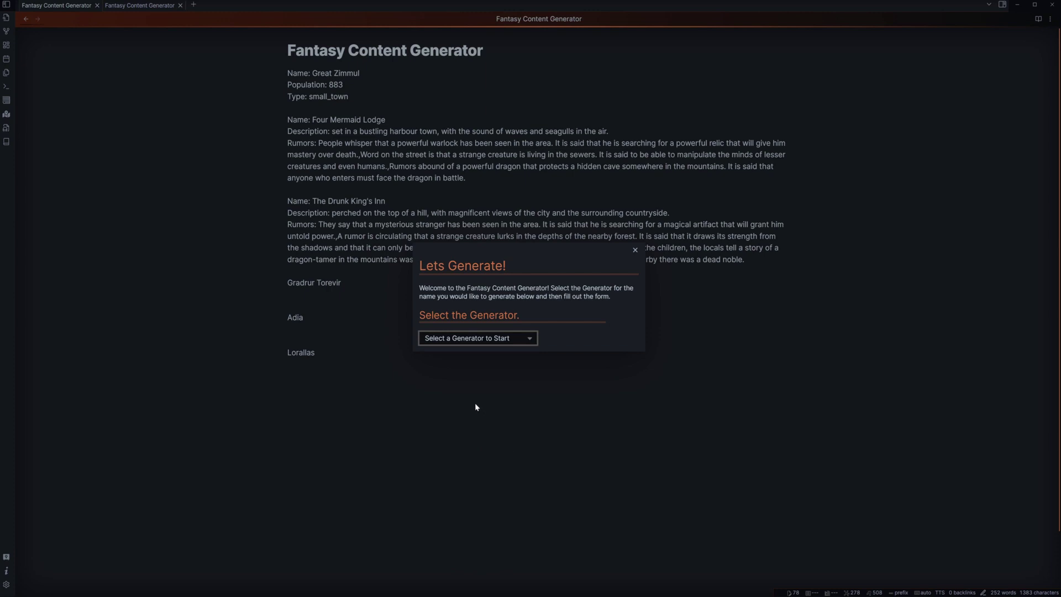
- Generate ten drink names and paste Eight Wink Java below Lorallas
{"action": "left_click", "coordinate": [473, 389]}
{"action": "left_click", "coordinate": [555, 363]}
{"action": "type", "text": "10"}
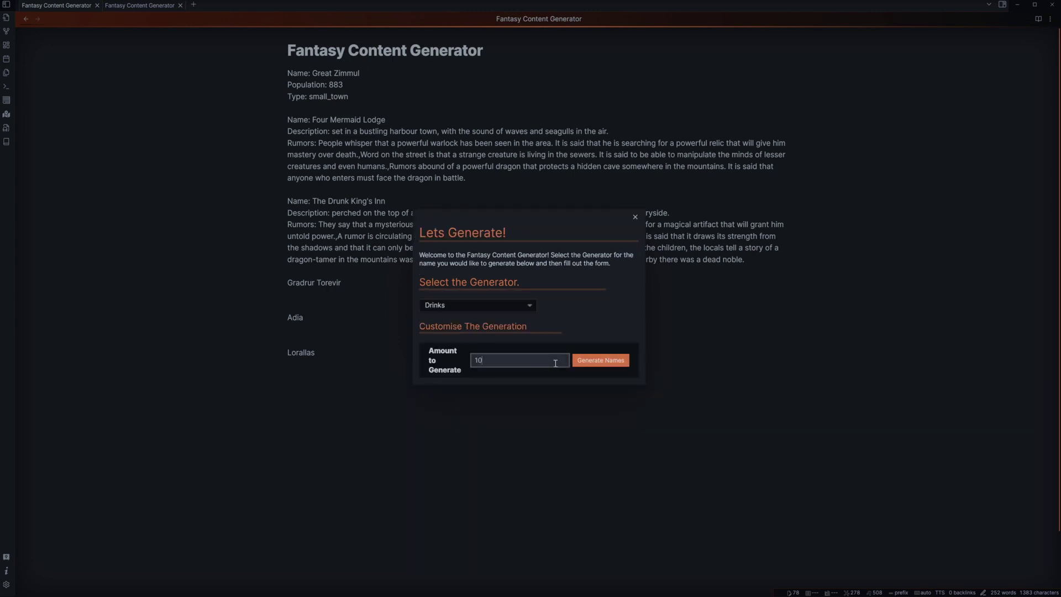
{"action": "left_click", "coordinate": [583, 361]}
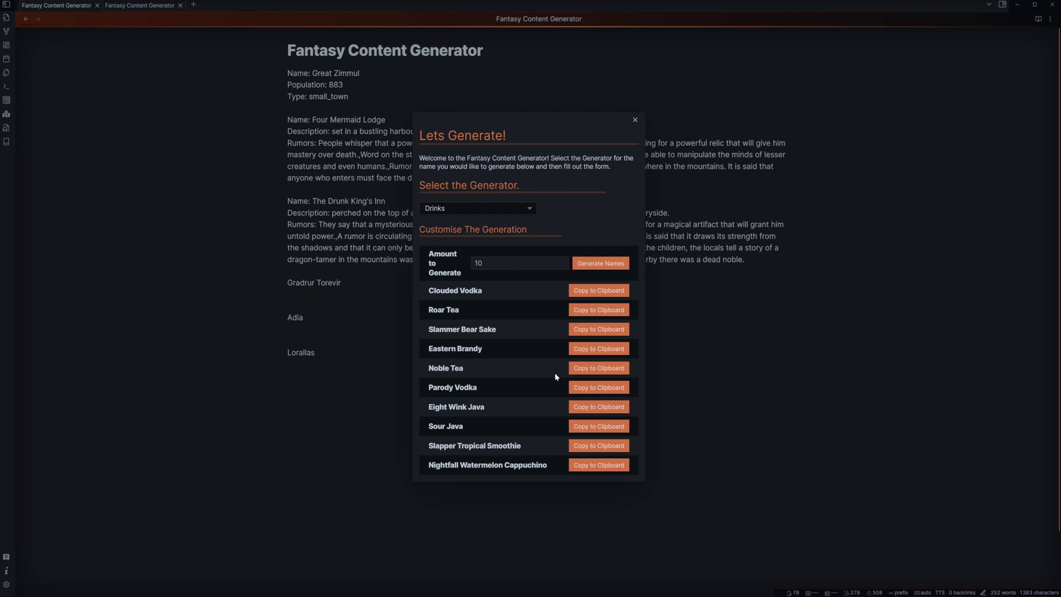
{"action": "left_click", "coordinate": [599, 407]}
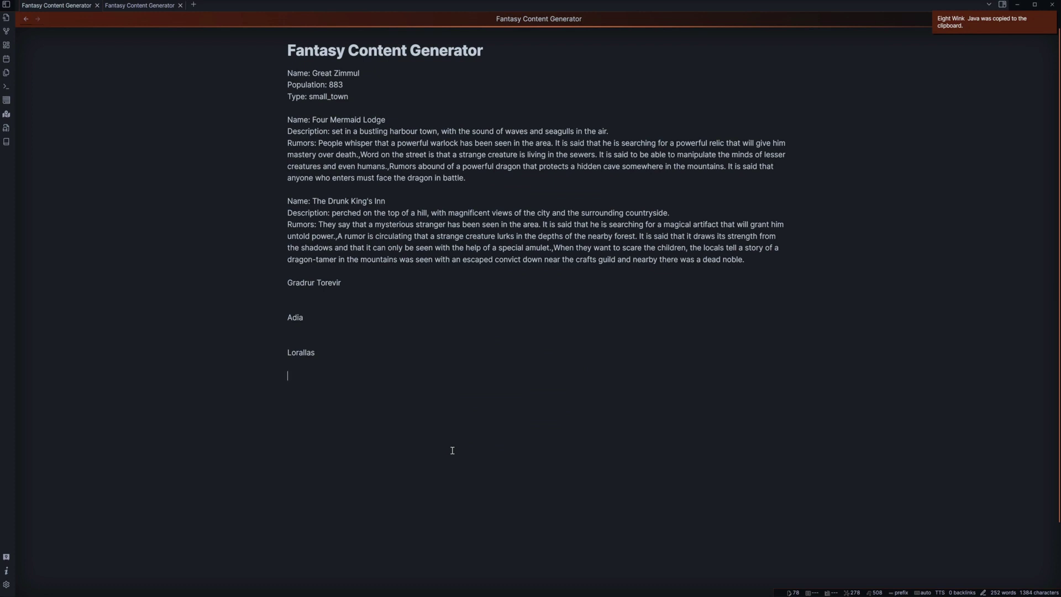
{"action": "key", "text": "ctrl+v"}
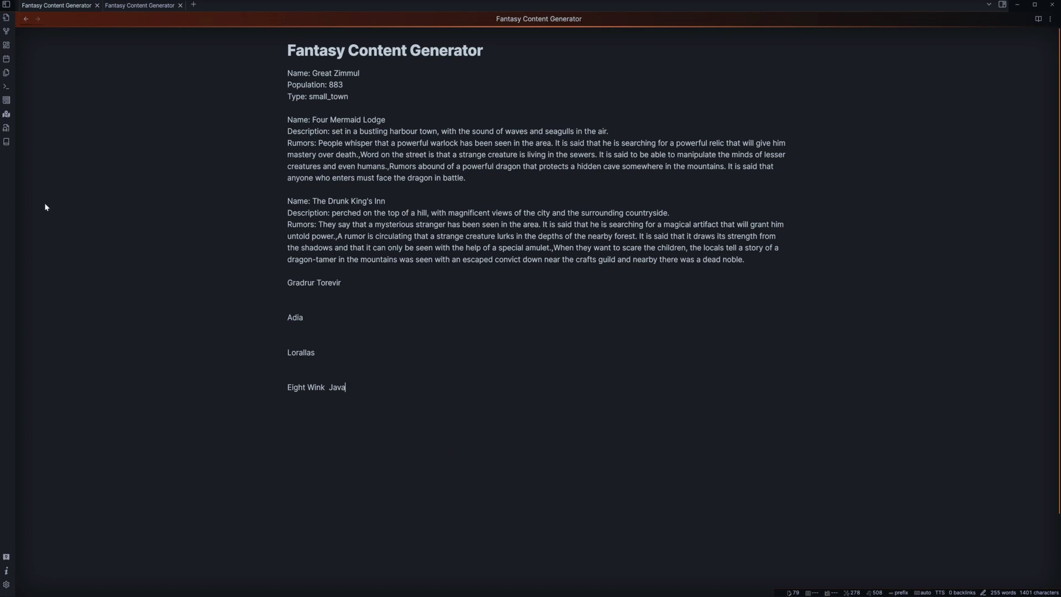
{"action": "left_click", "coordinate": [7, 585]}
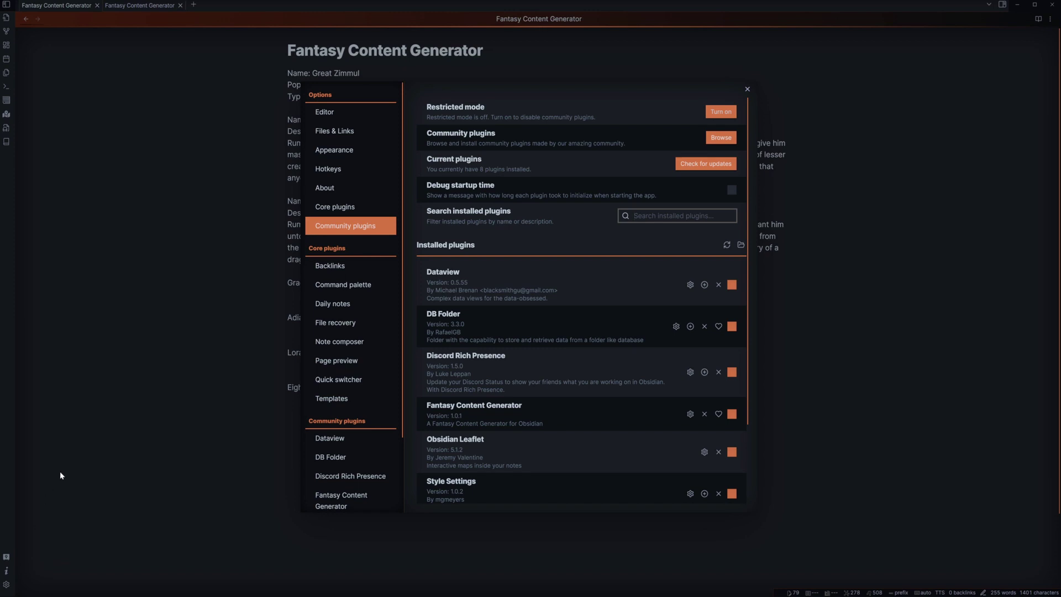
{"action": "left_click", "coordinate": [177, 396]}
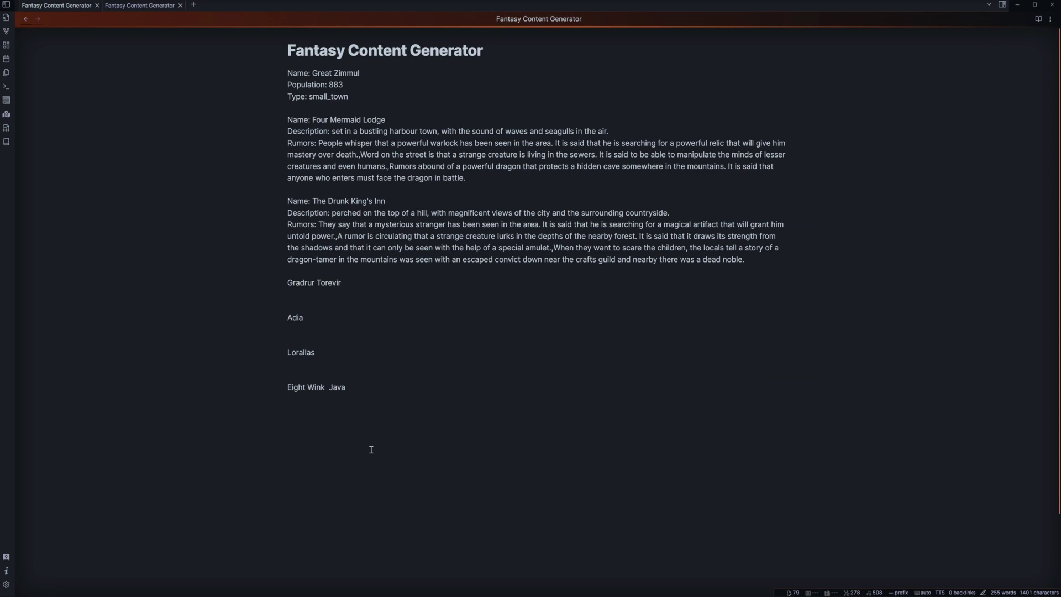